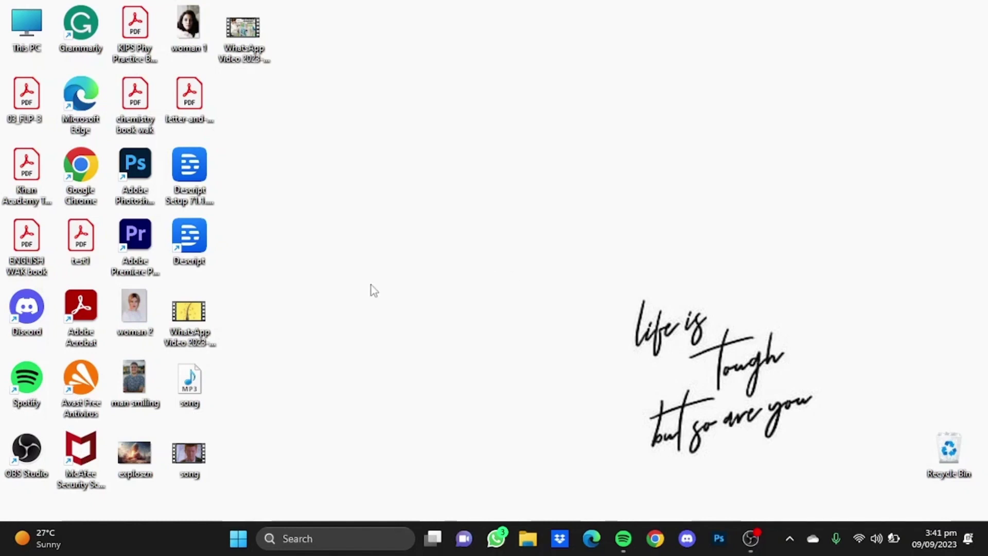
Launch Descript and start a new voice from Voices, naming it 'testing voice'
{"action": "double_click", "coordinate": [195, 238]}
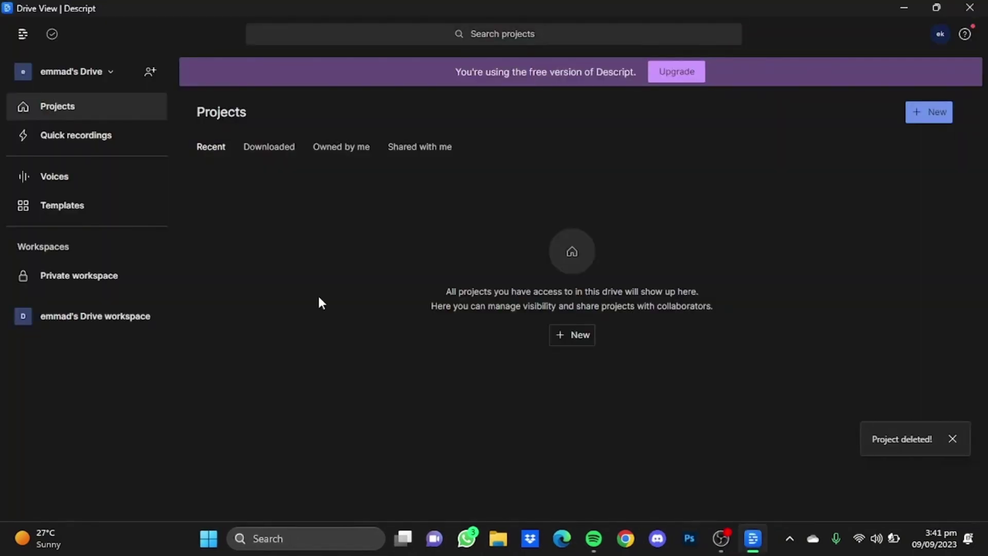
{"action": "left_click", "coordinate": [158, 189]}
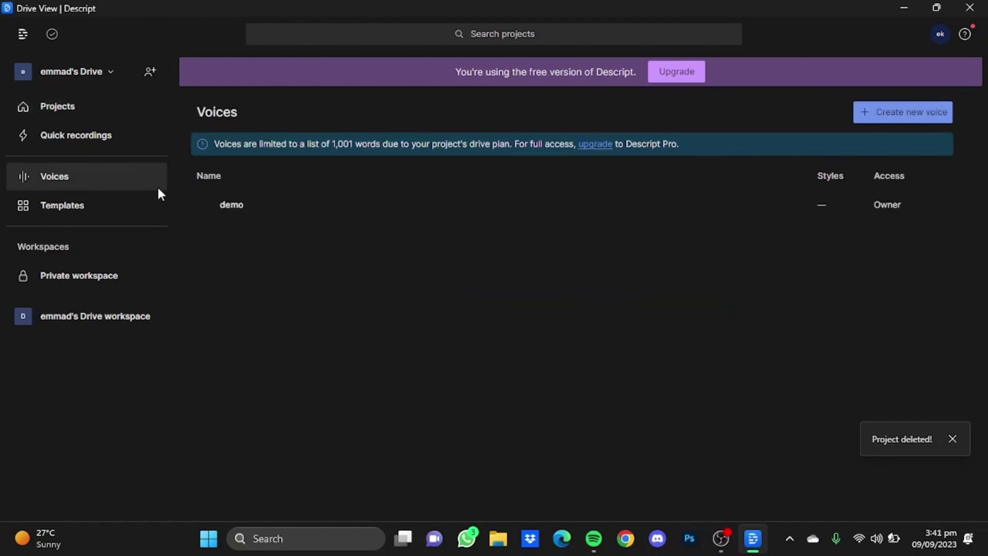
{"action": "left_click", "coordinate": [893, 108]}
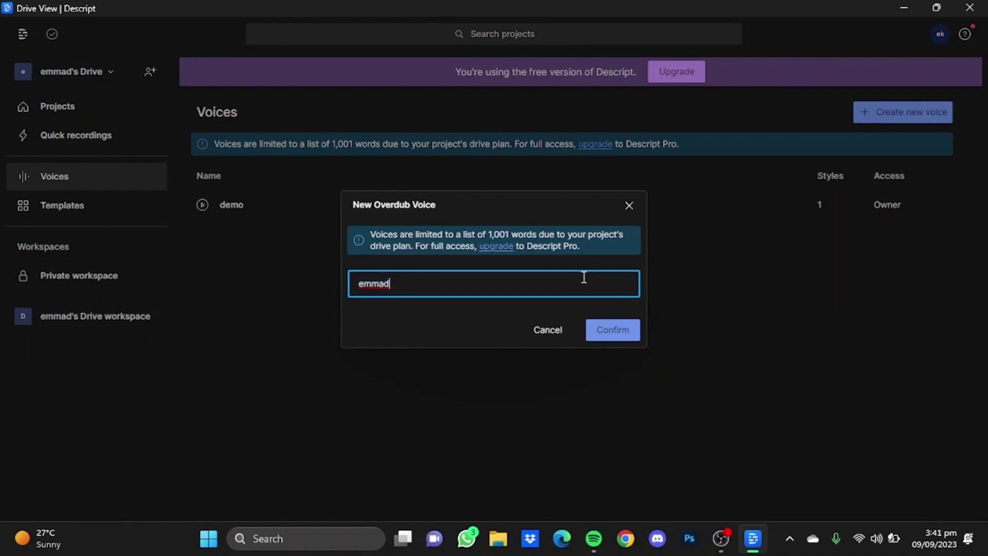
{"action": "key", "text": "BackSpace"}
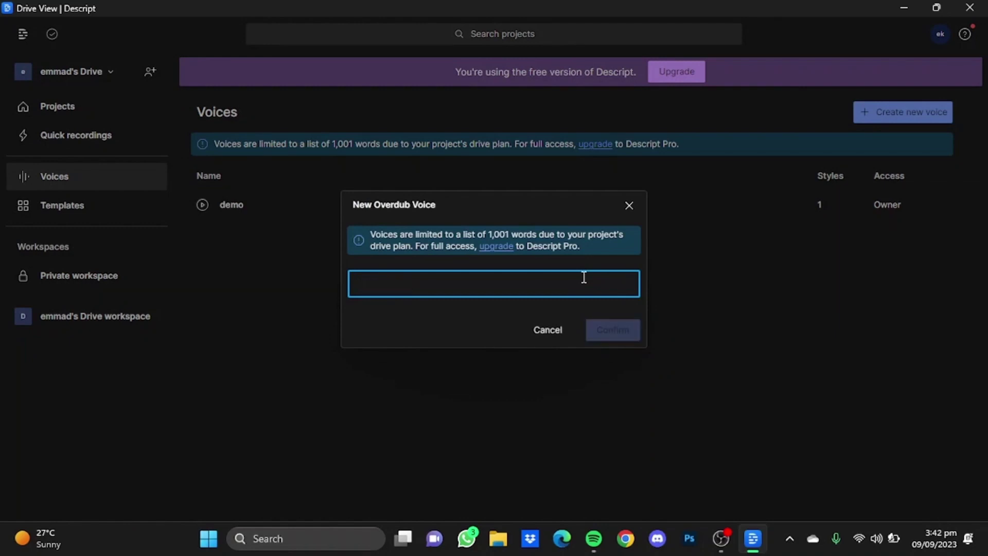
{"action": "type", "text": "testinf"}
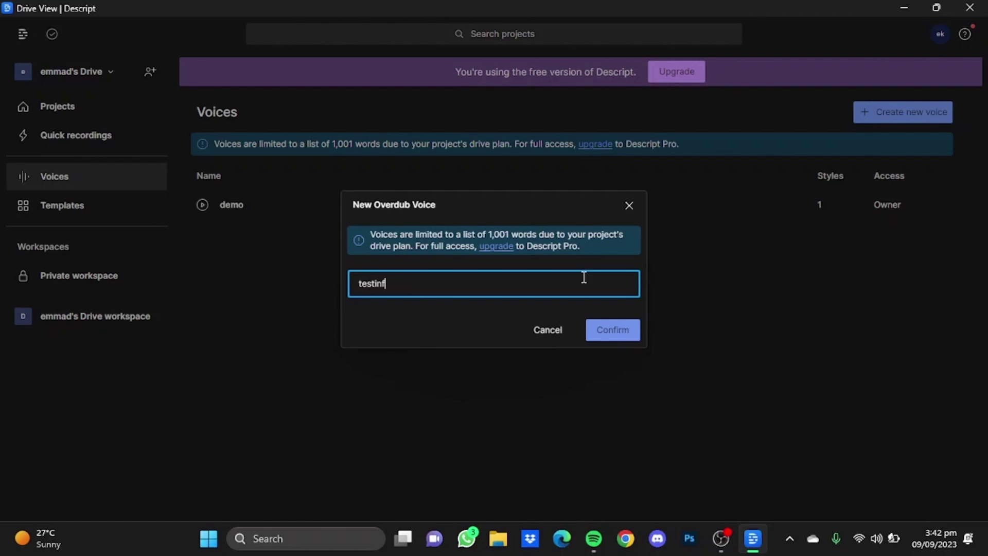
{"action": "key", "text": "BackSpace"}
{"action": "type", "text": "g voice"}
Confirm the testing voice, then load DESCRIPT TUTORIAL.mp4 from Downloads for transcription
{"action": "left_click", "coordinate": [606, 324]}
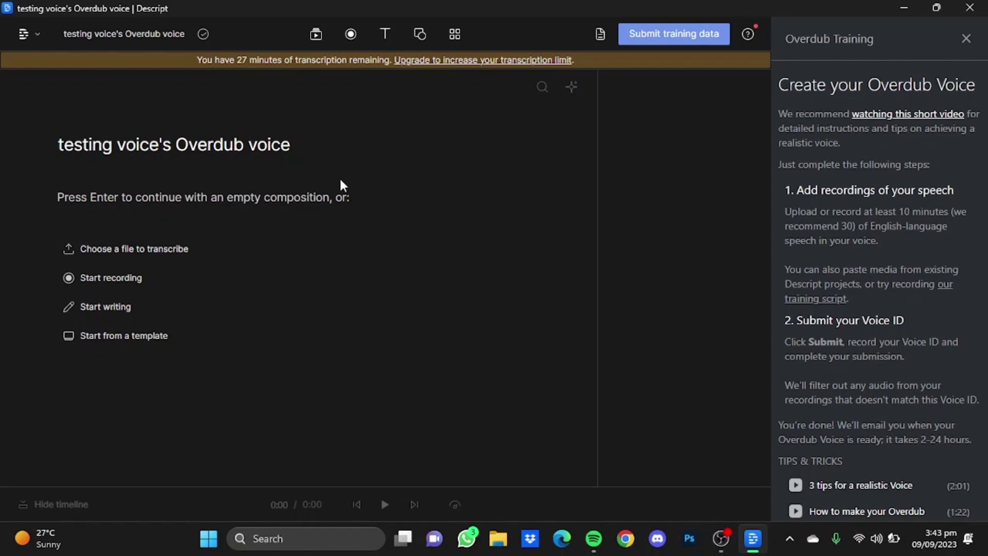
{"action": "left_click", "coordinate": [190, 247]}
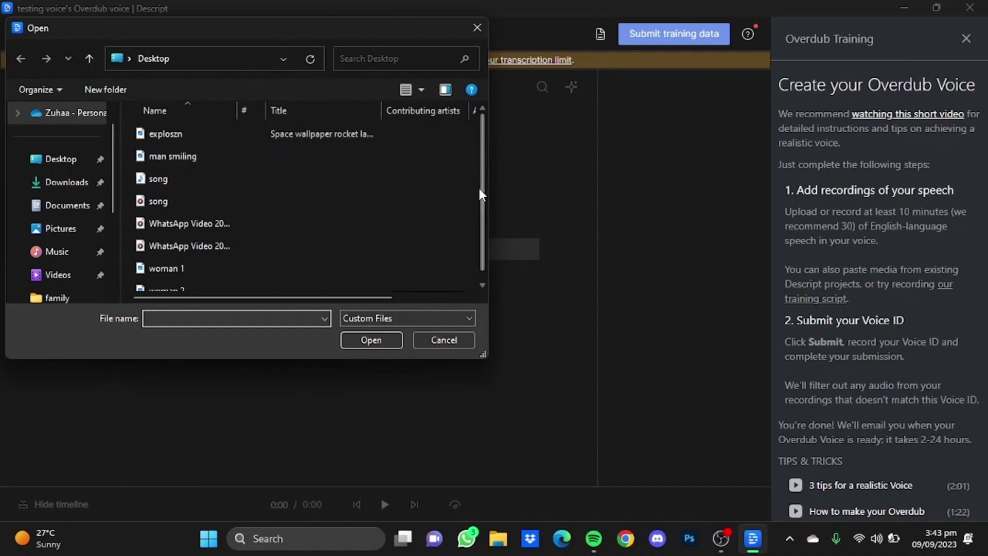
{"action": "scroll", "coordinate": [175, 207], "scroll_direction": "down", "scroll_amount": 1}
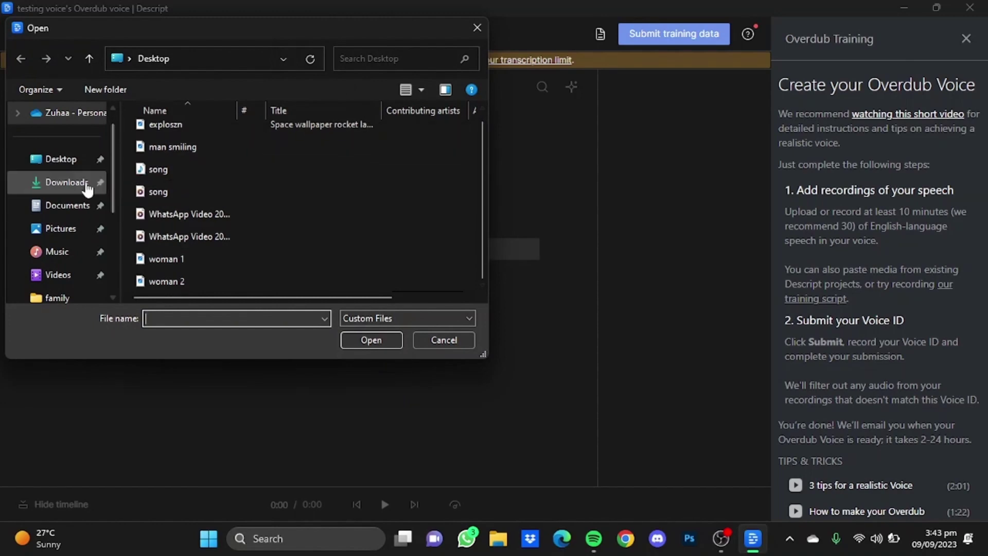
{"action": "left_click", "coordinate": [83, 183]}
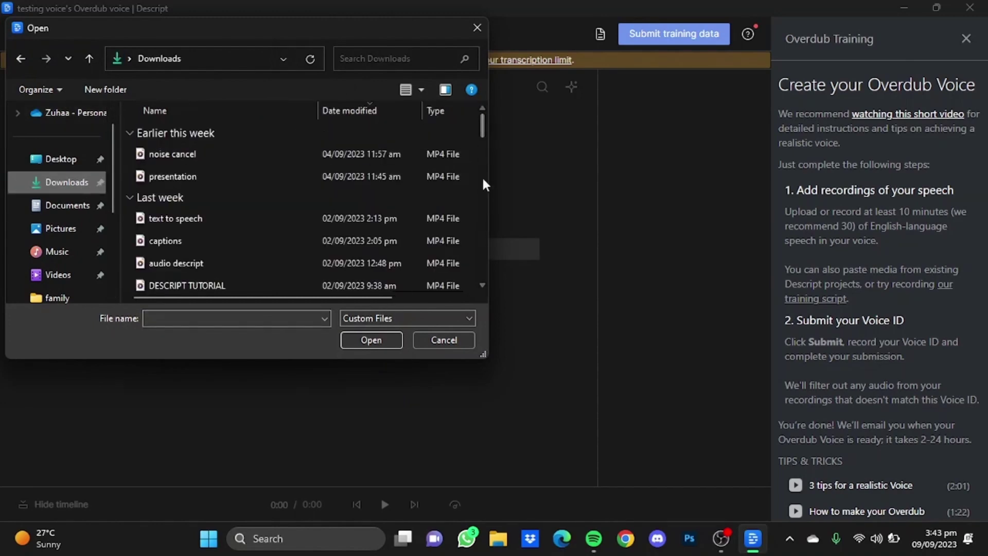
{"action": "left_click_drag", "start_coordinate": [483, 126], "coordinate": [485, 143]}
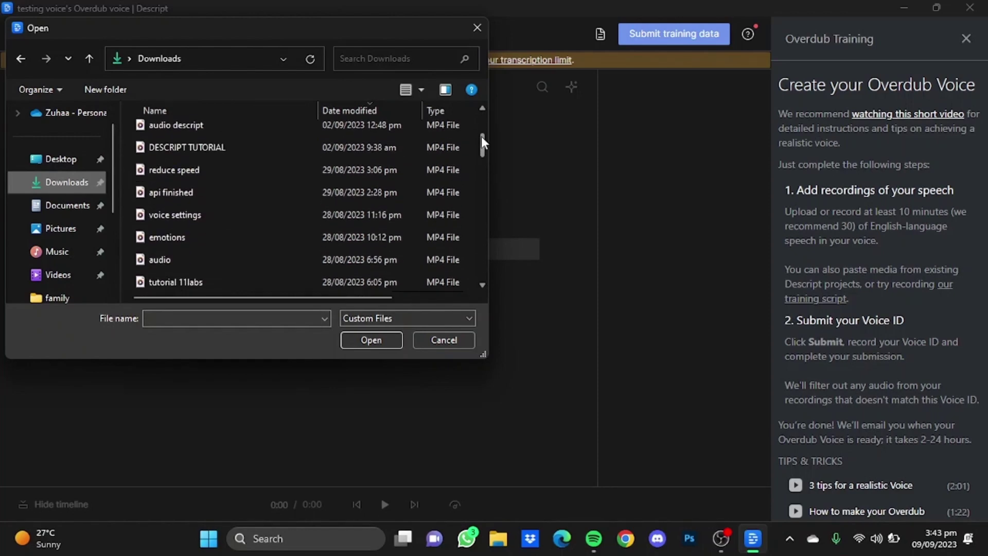
{"action": "left_click", "coordinate": [340, 149]}
{"action": "left_click", "coordinate": [372, 340]}
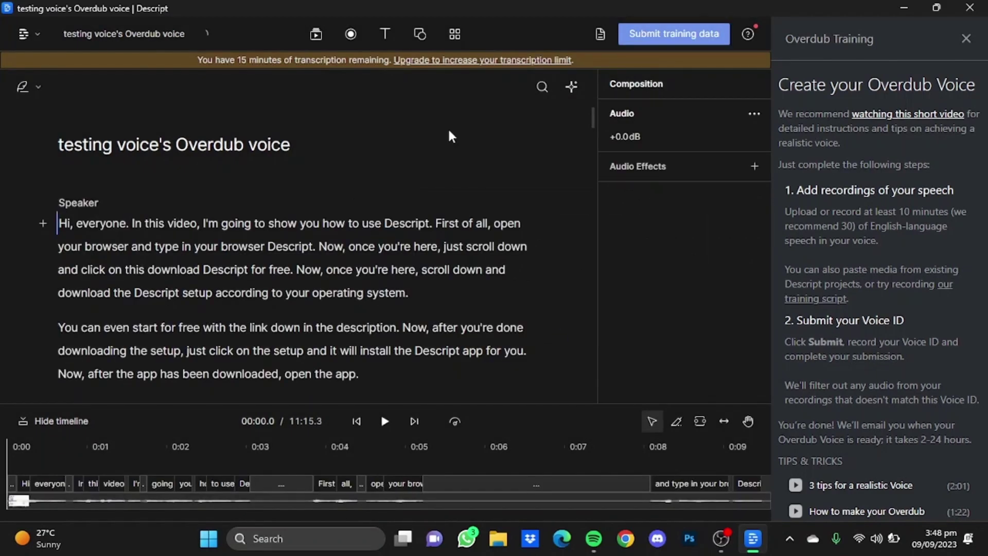
Begin the training-data submission and record the 13-second voice ID statement
{"action": "left_click", "coordinate": [680, 41]}
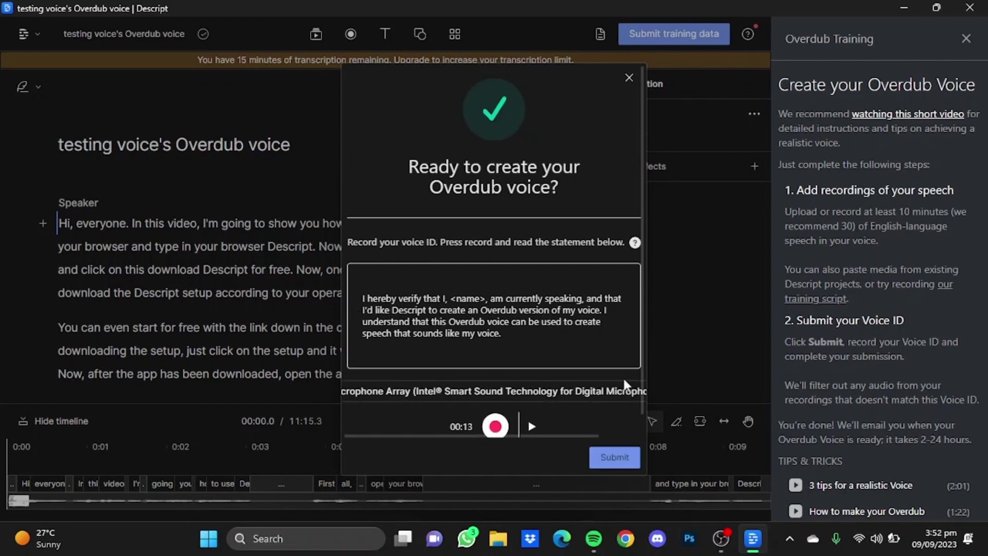
Submit the testing voice for training and create a new untitled audio project
{"action": "left_click", "coordinate": [634, 456]}
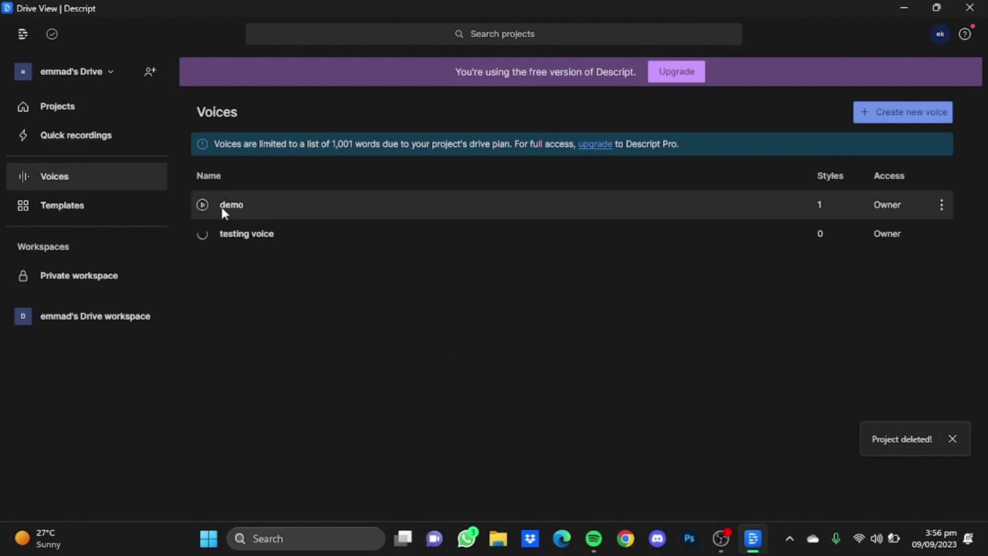
{"action": "left_click", "coordinate": [101, 117]}
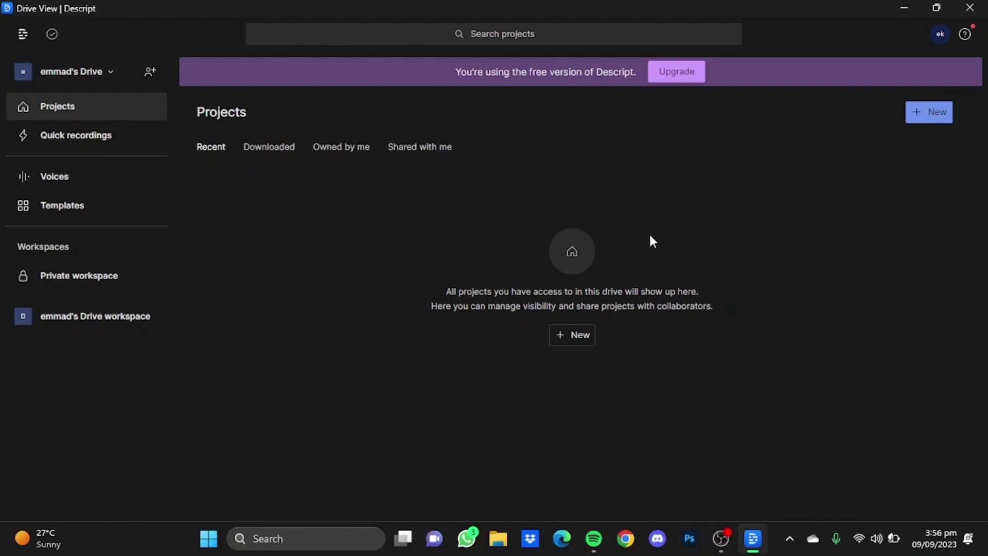
{"action": "left_click", "coordinate": [933, 114]}
{"action": "left_click", "coordinate": [888, 167]}
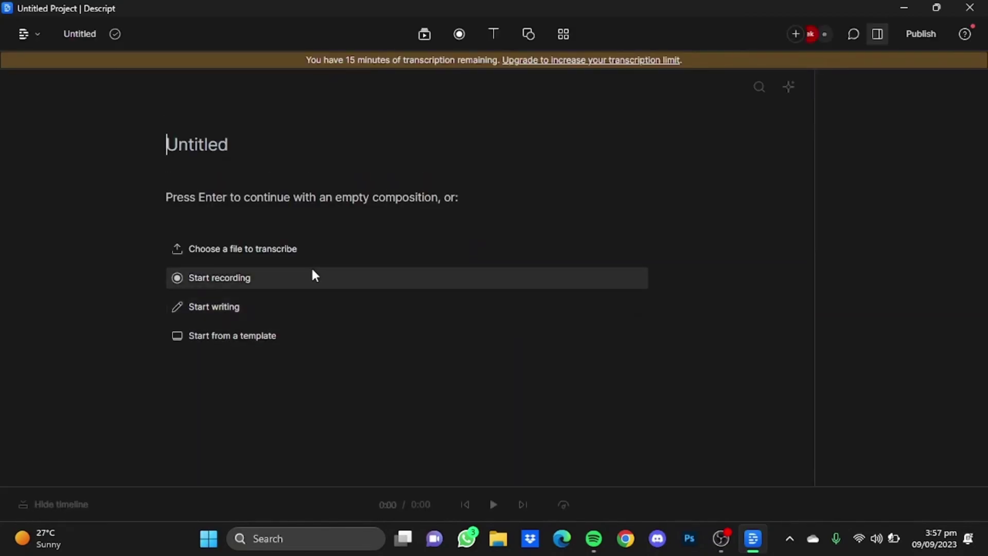
Write a script line introducing the owner of tesla and space x as currently the world's richest man
{"action": "left_click", "coordinate": [298, 306]}
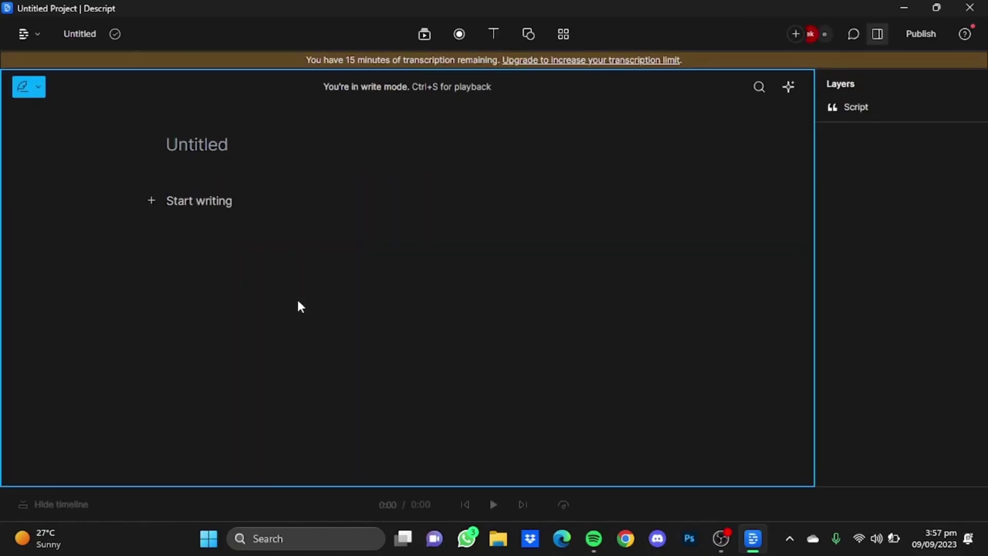
{"action": "type", "text": "th"}
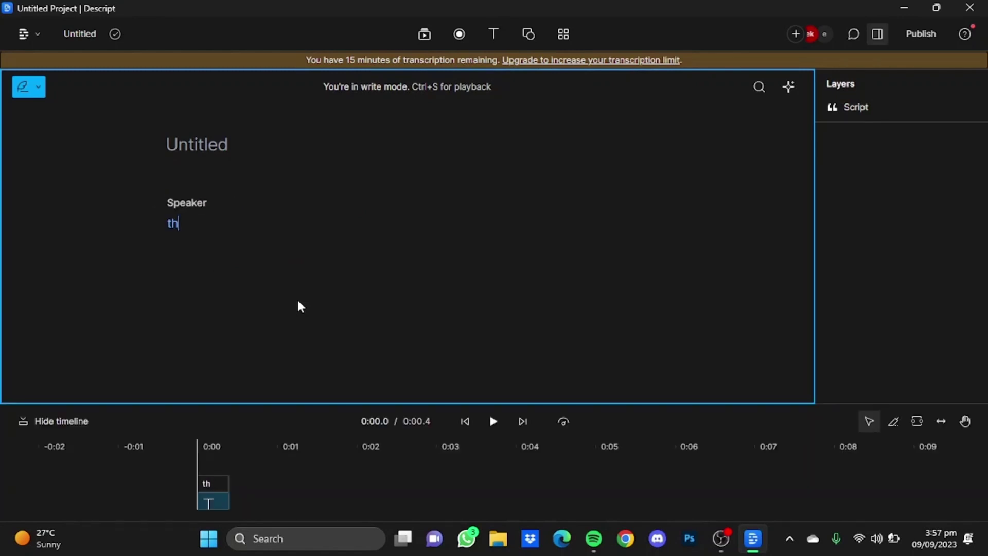
{"action": "type", "text": "is is"}
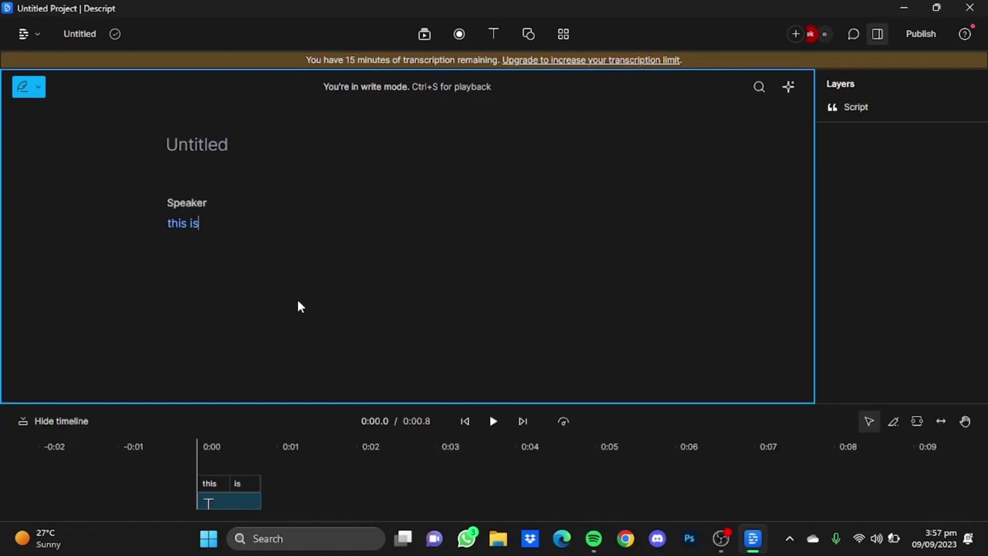
{"action": "type", "text": " elon"}
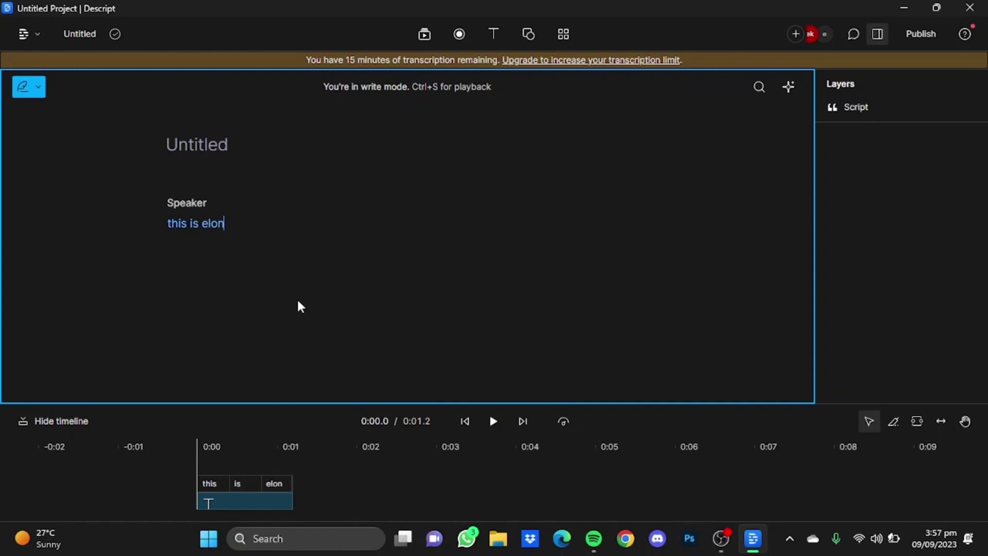
{"action": "type", "text": " musk the owner"}
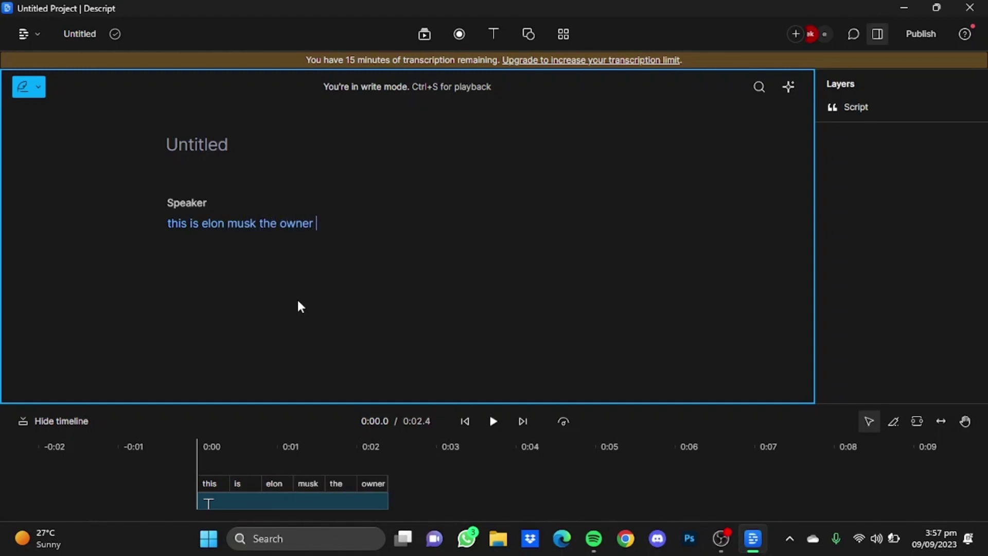
{"action": "type", "text": " of tes"}
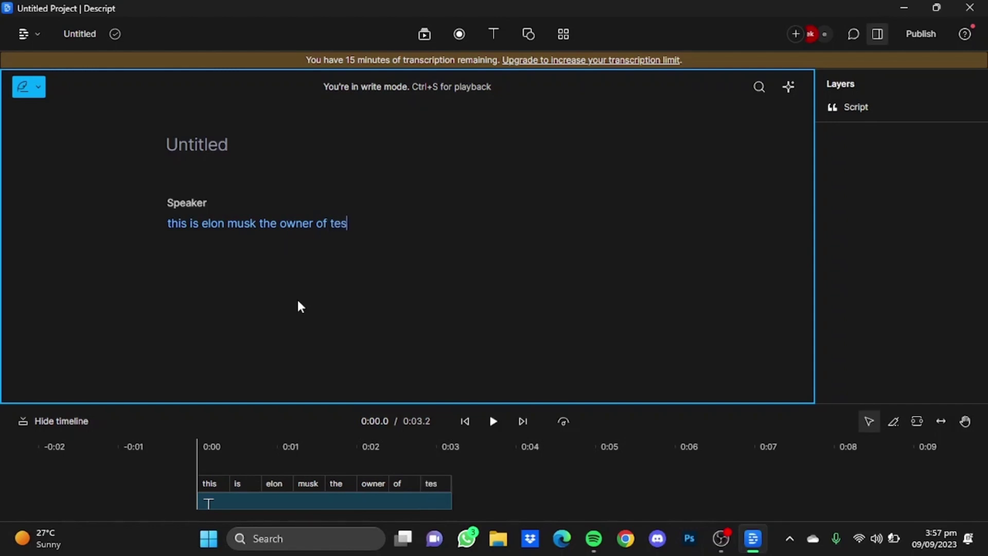
{"action": "type", "text": "la an"}
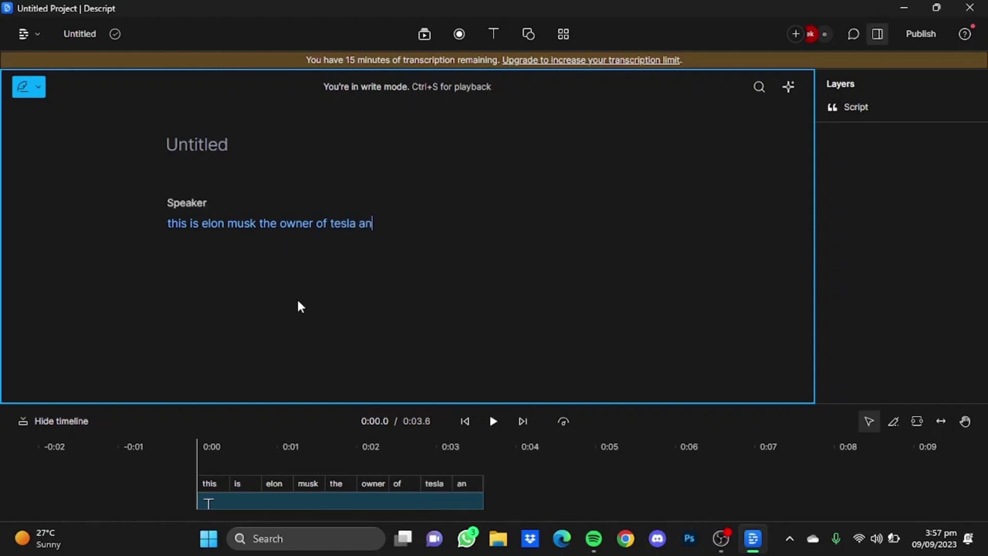
{"action": "type", "text": "d space x"}
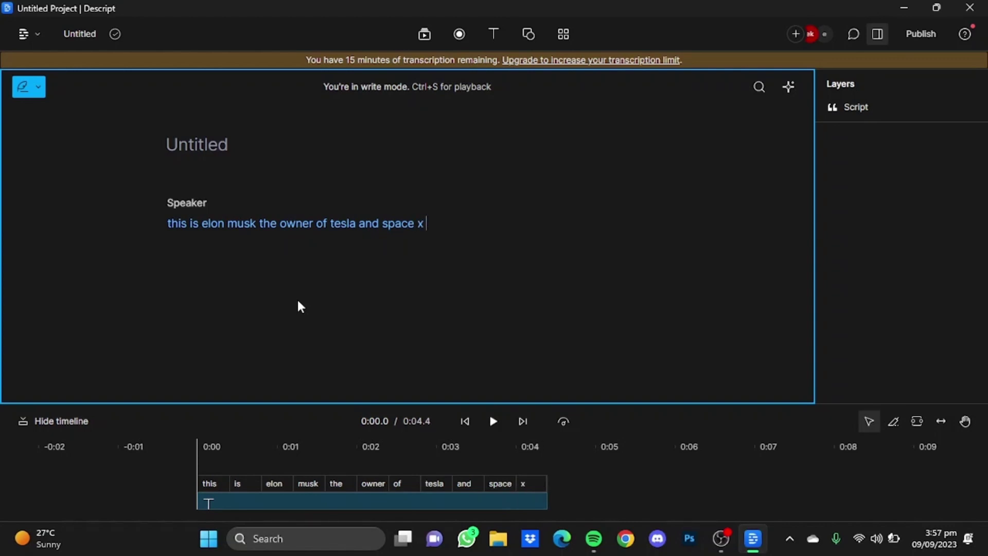
{"action": "type", "text": " he is"}
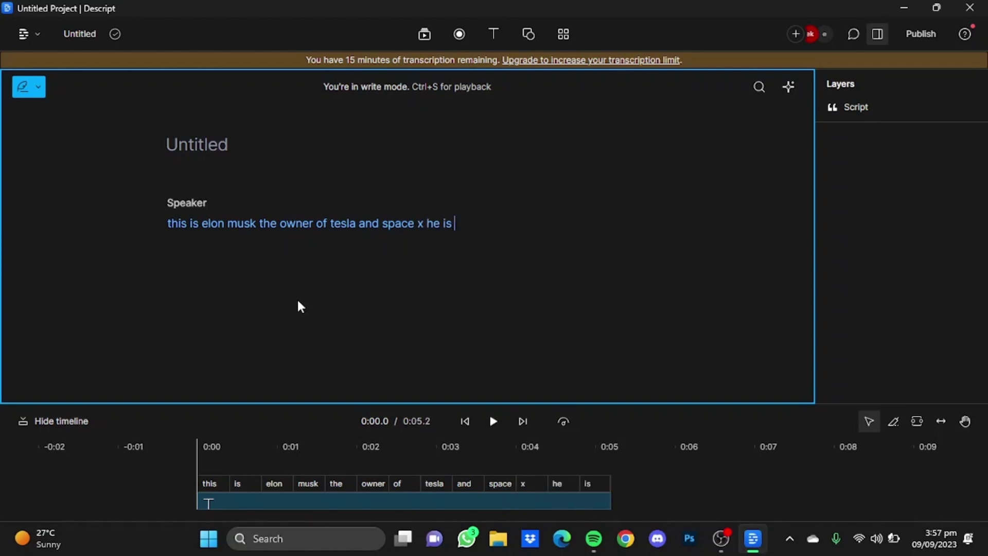
{"action": "type", "text": " t"}
{"action": "key", "text": "BackSpace"}
{"action": "key", "text": "BackSpace"}
{"action": "type", "text": "cu"}
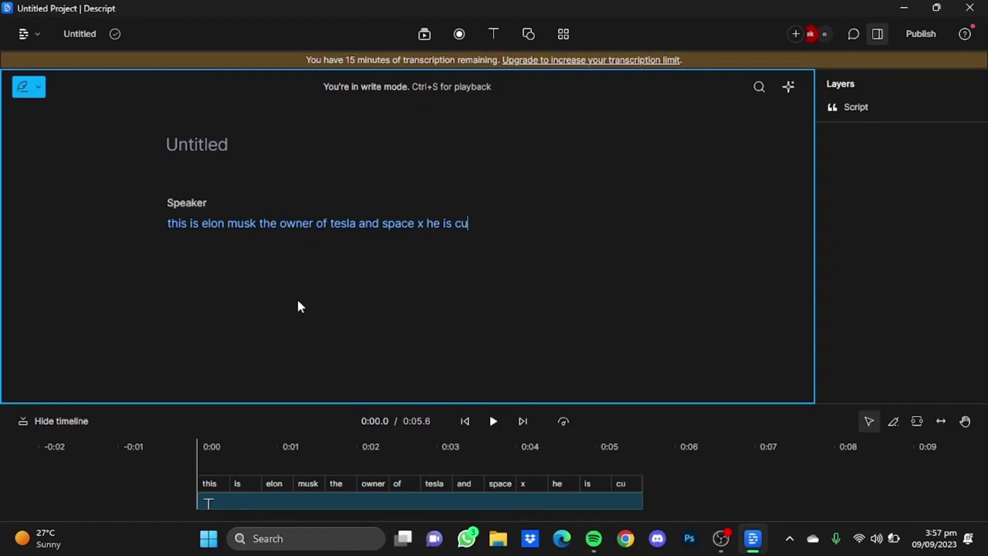
{"action": "type", "text": "rrently the riches"}
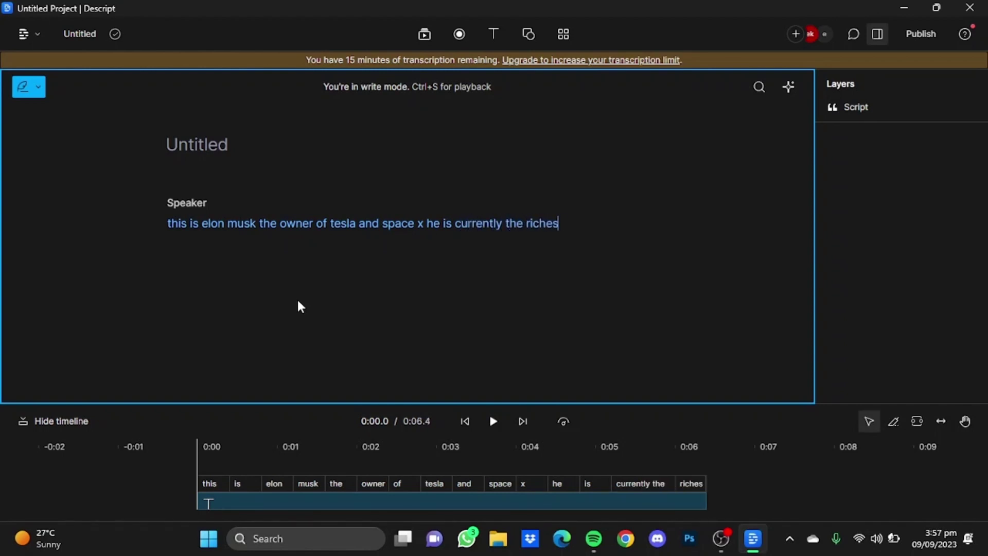
{"action": "type", "text": "t man in "}
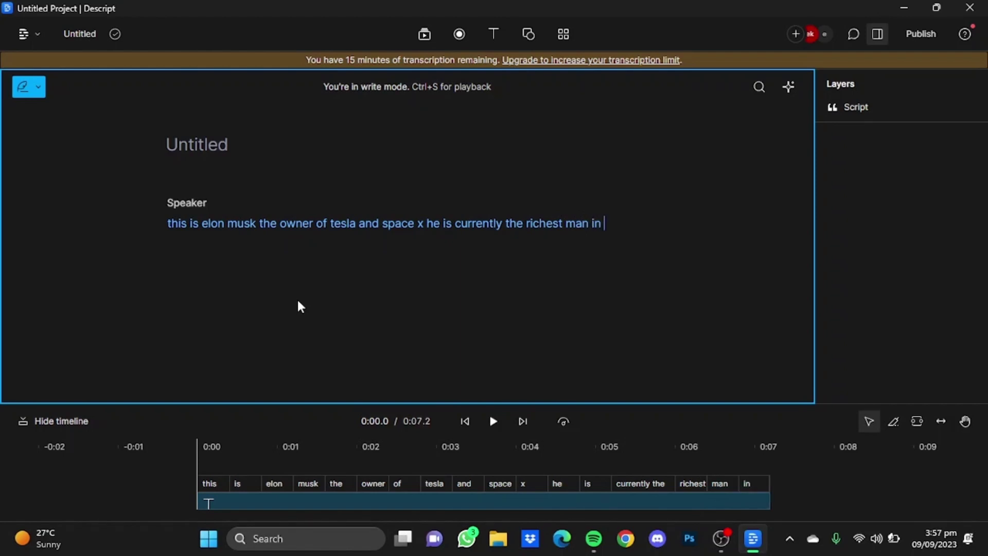
{"action": "type", "text": "the world"}
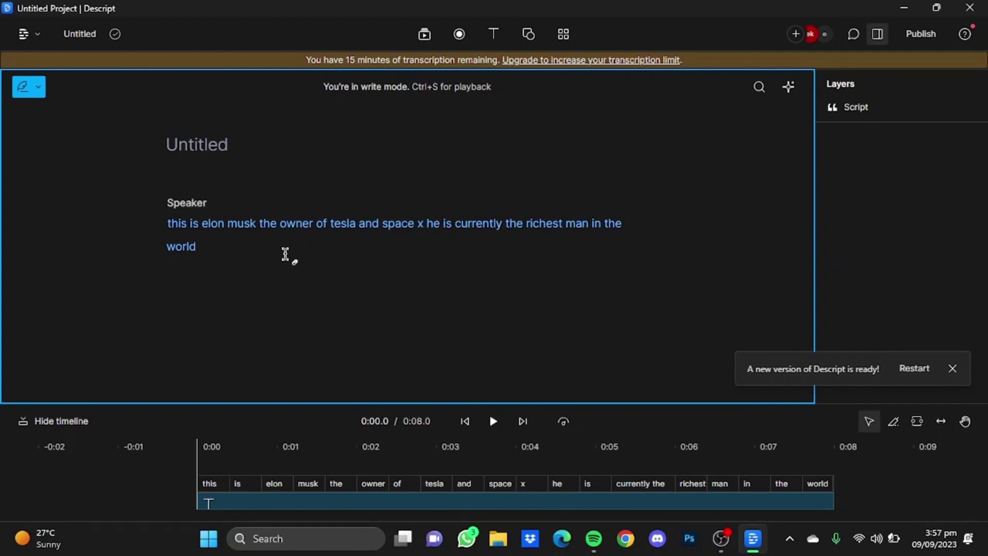
Assign the demo voice to the Speaker and play back the 5.1-second generated line
{"action": "left_click", "coordinate": [194, 204]}
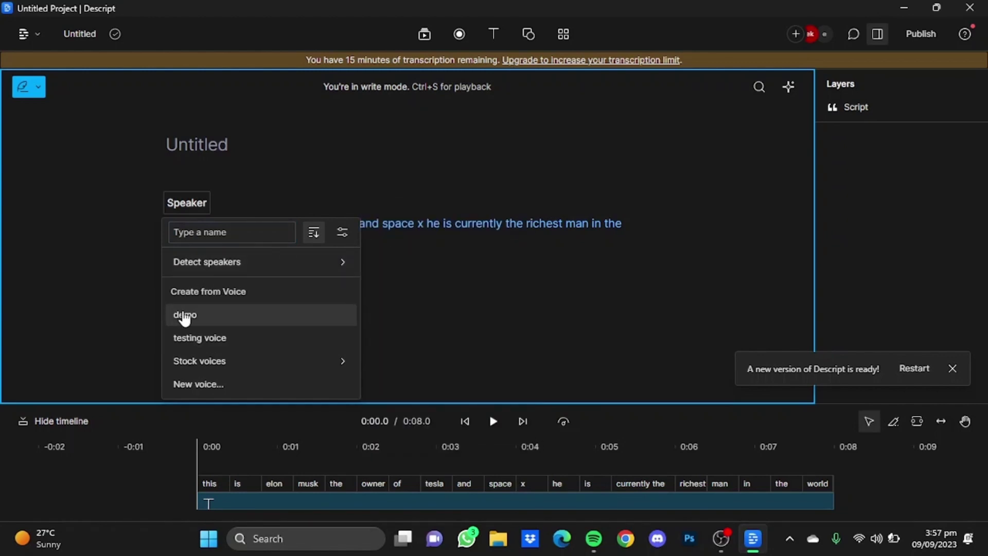
{"action": "left_click", "coordinate": [183, 316]}
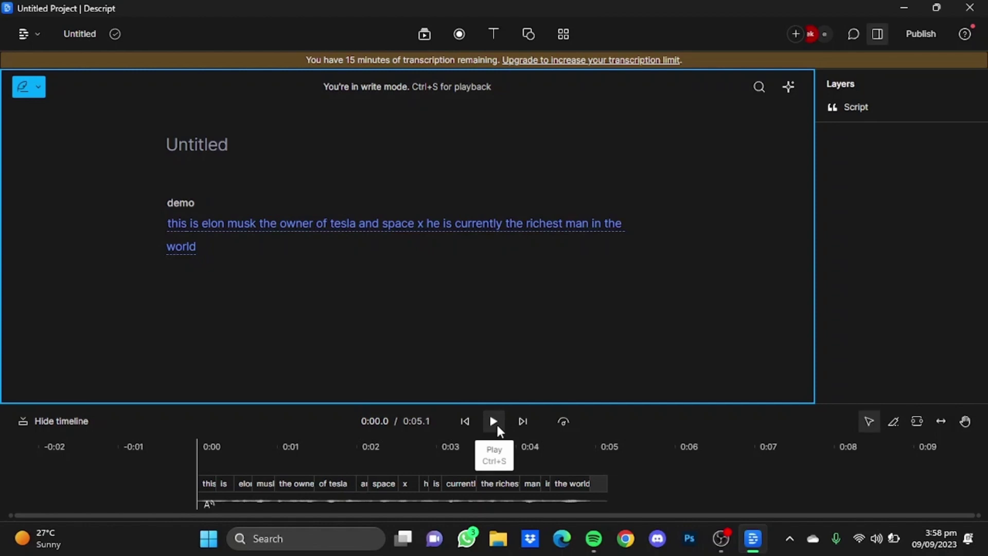
{"action": "left_click", "coordinate": [497, 425]}
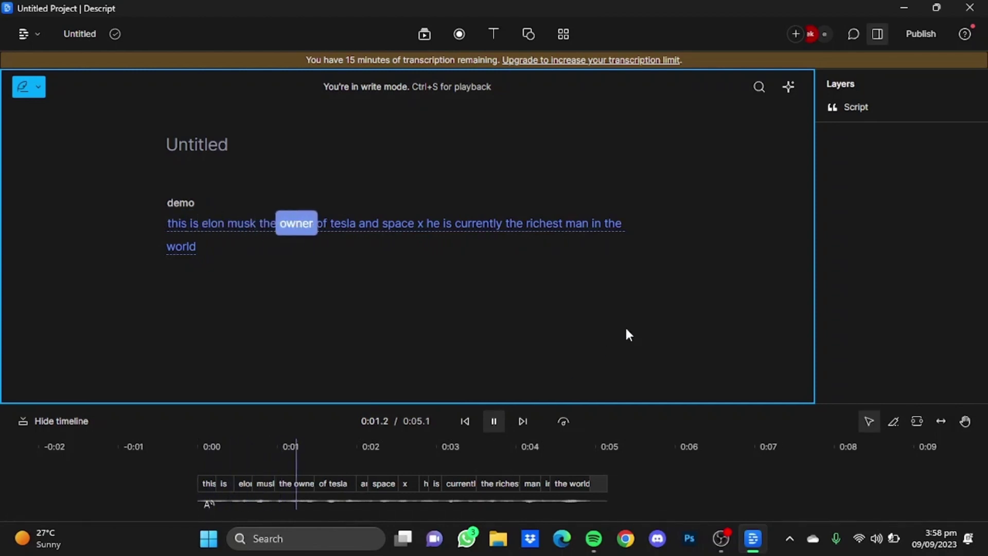